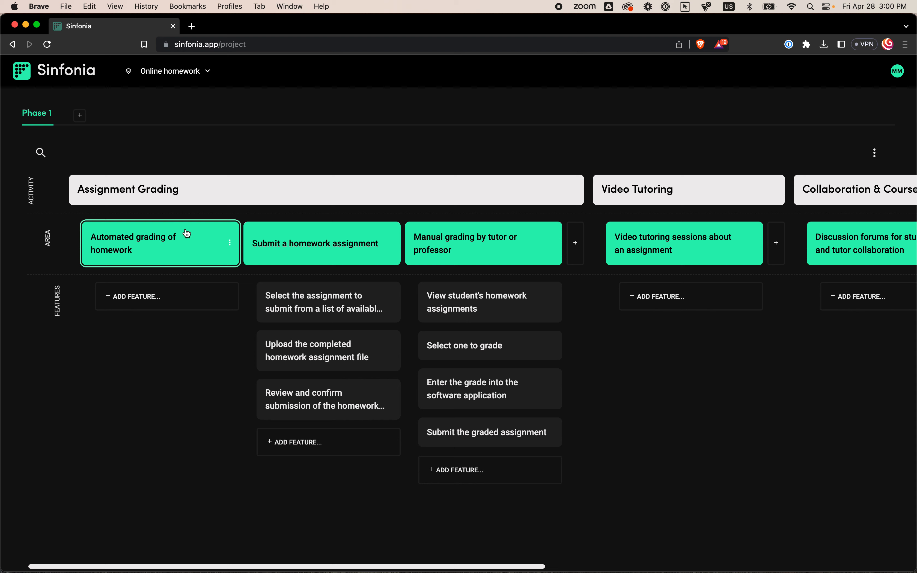
- Generate suggested subitems for the "Automated grading of homework" area with Student as the type of user
scroll(737, 247, right, 8)
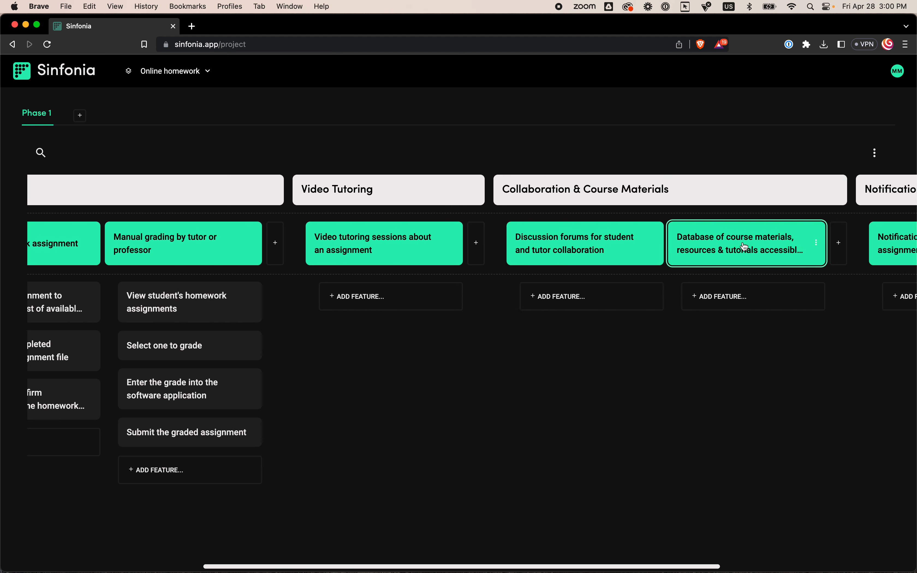
scroll(232, 203, left, 8)
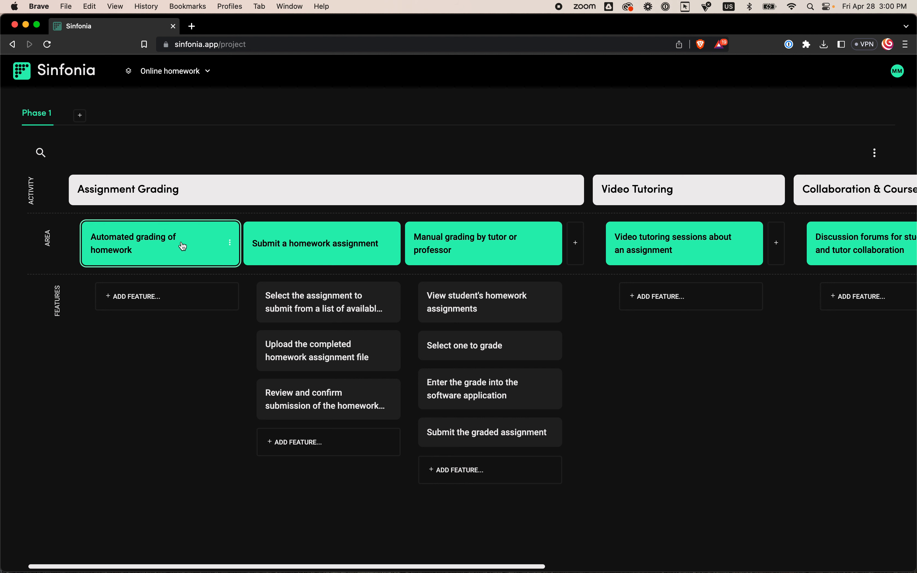
click(230, 243)
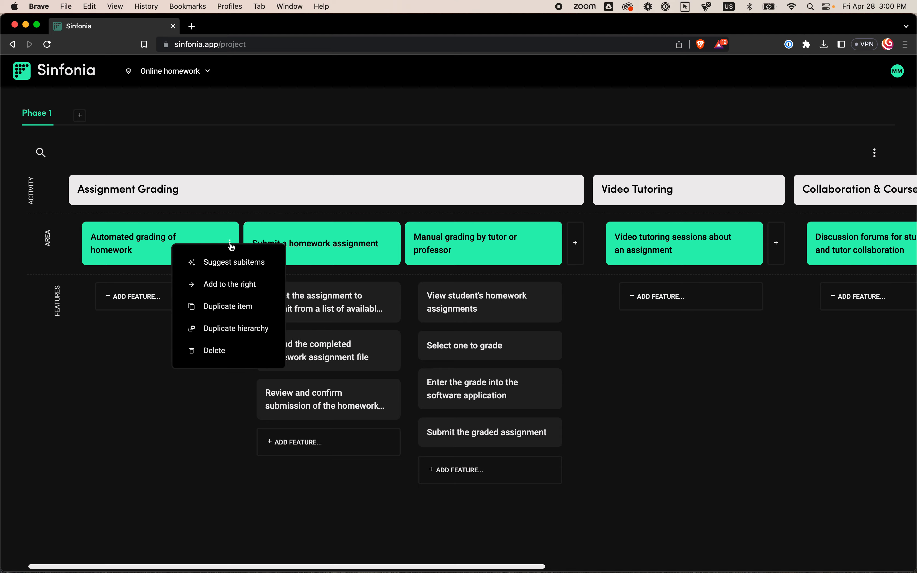
click(226, 266)
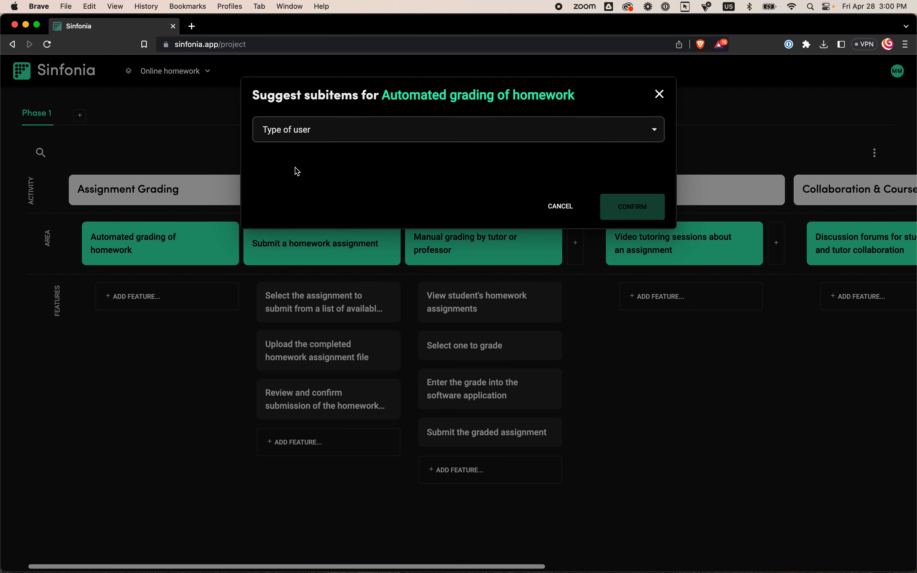
click(329, 132)
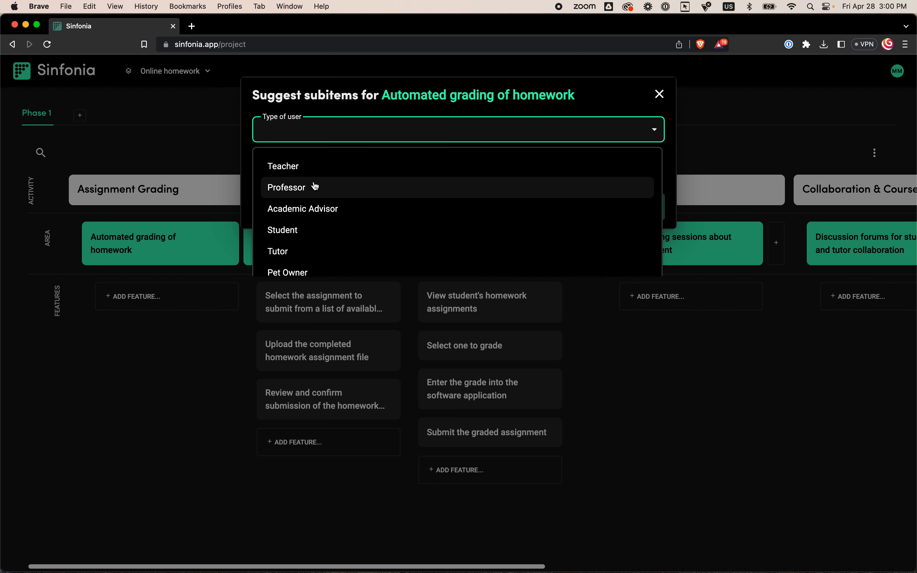
click(318, 227)
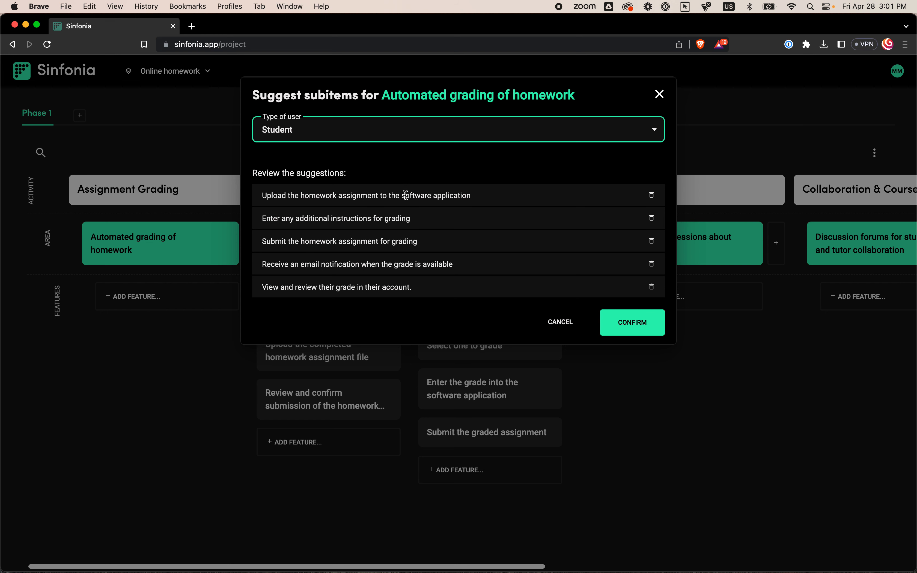
- Shorten the first suggestion to "Upload the homework assignment"
click(381, 196)
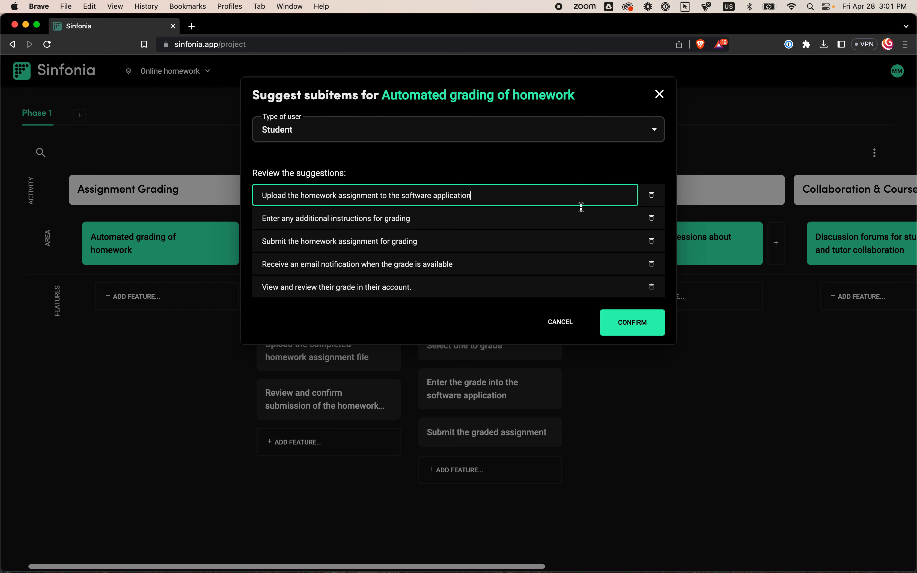
drag(524, 196, 382, 200)
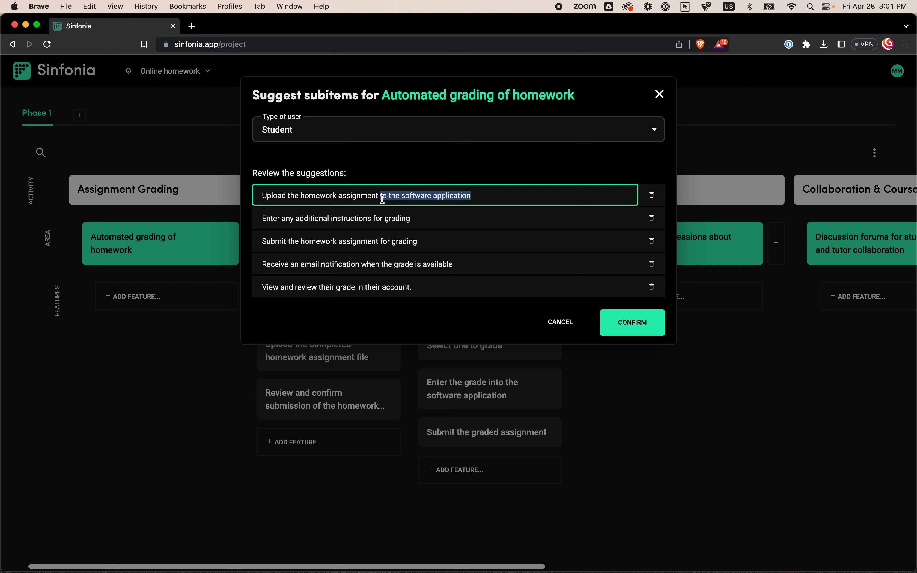
key(BackSpace)
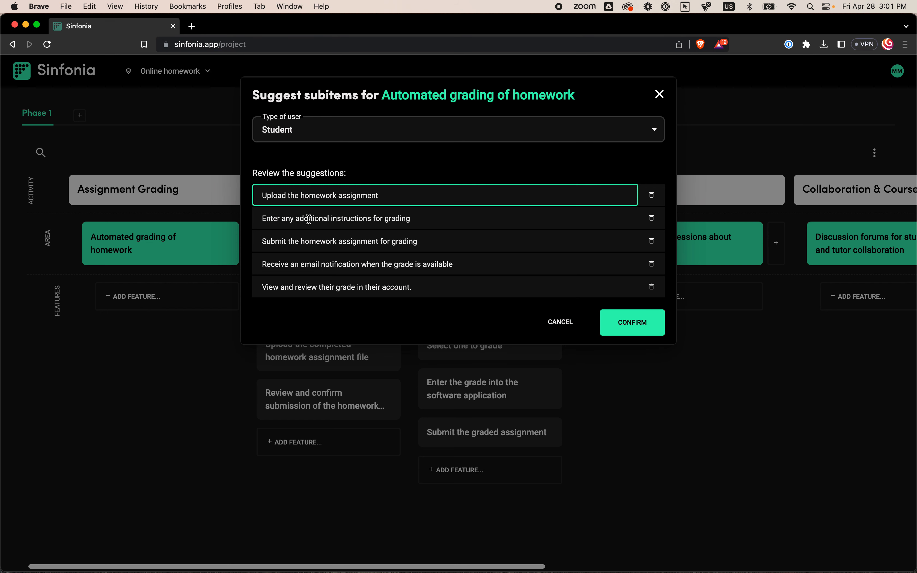
- Remove the suggestion "Enter any additional instructions for grading" and add the remaining suggestions to the feature map
click(418, 218)
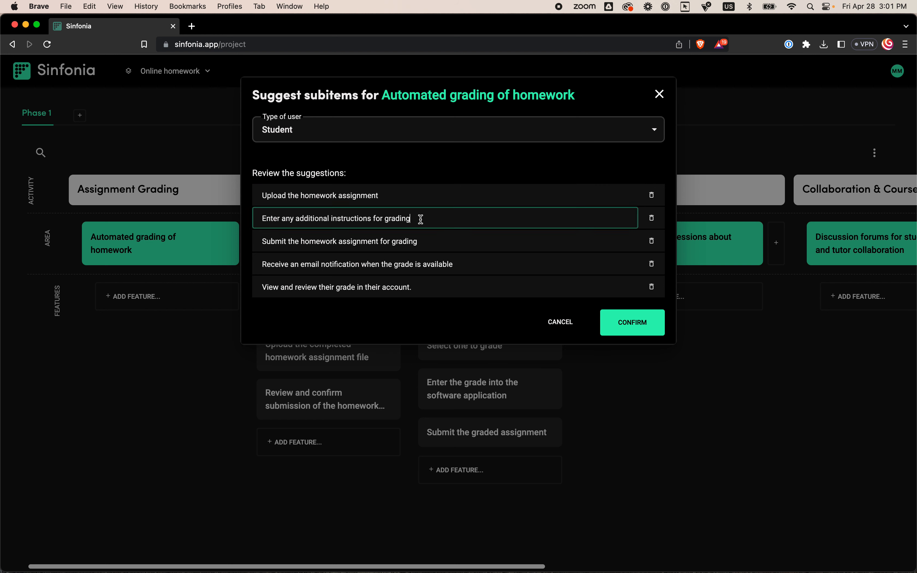
click(651, 219)
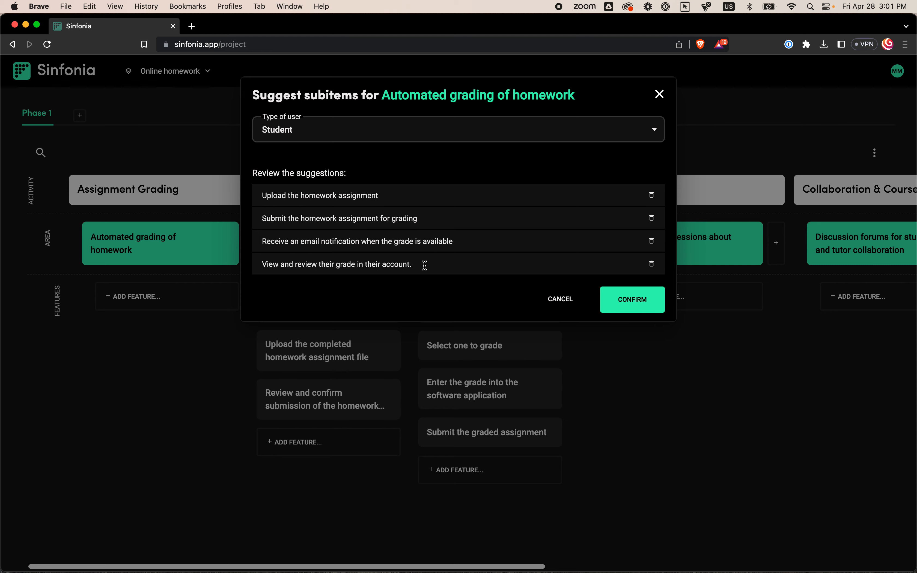
click(639, 306)
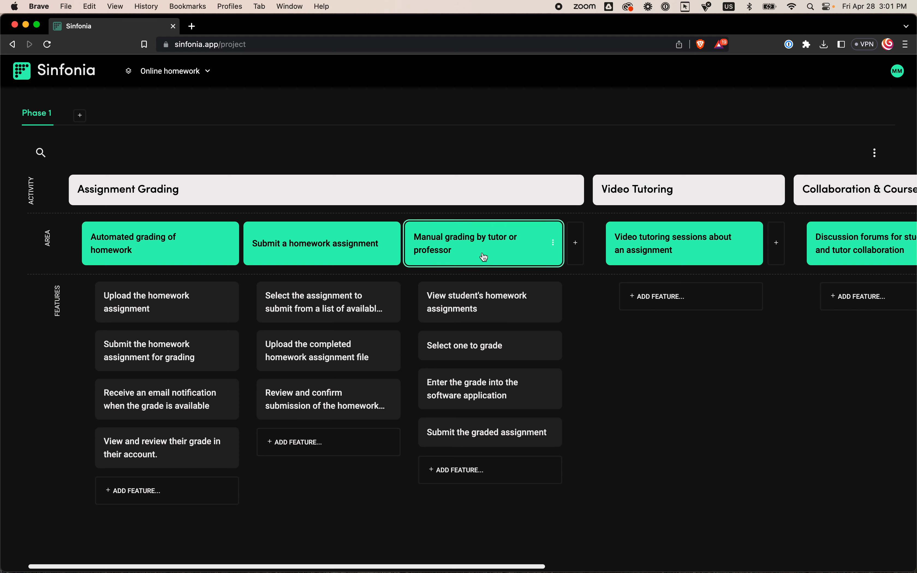
- Generate suggested subitems for the "Video tutoring sessions about an assignment" area with Tutor as the type of user
drag(173, 454, 208, 447)
scroll(360, 438, right, 5)
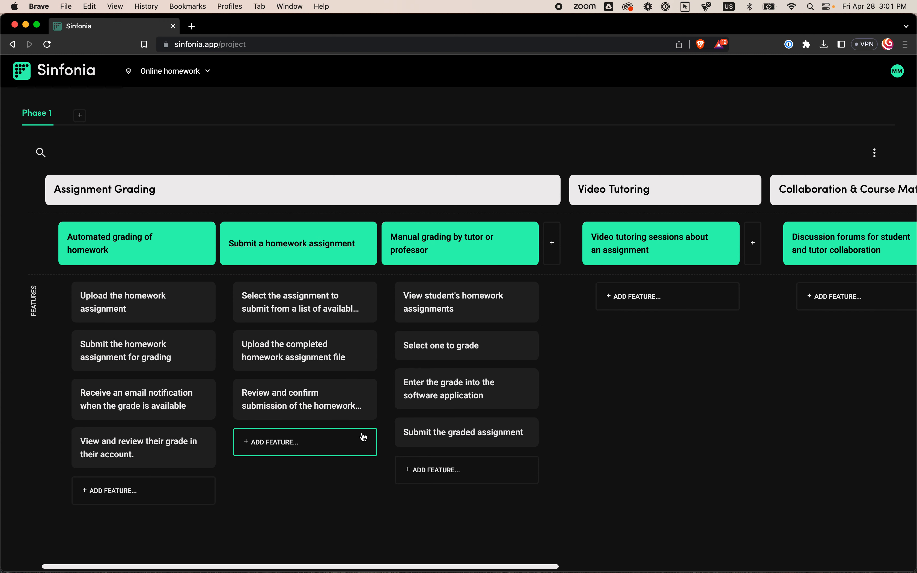
scroll(365, 437, right, 3)
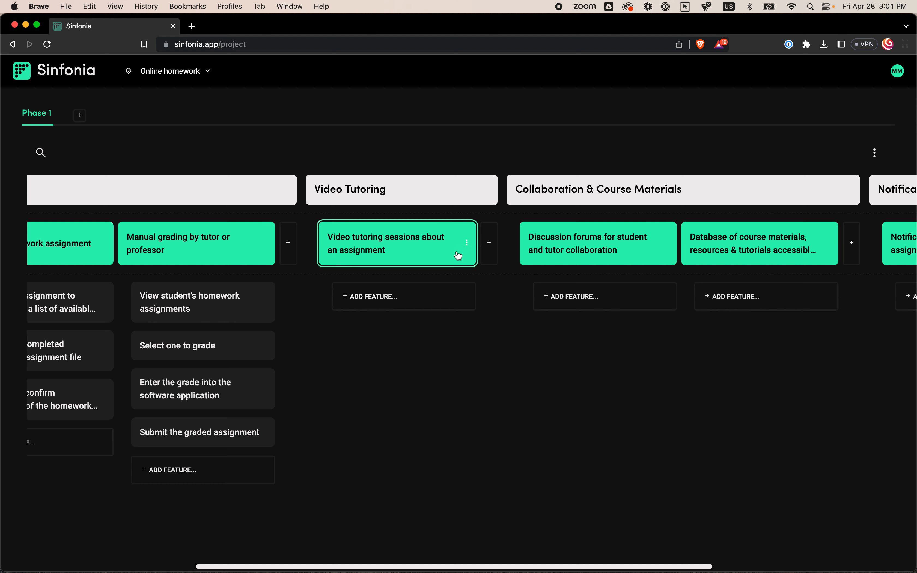
click(468, 244)
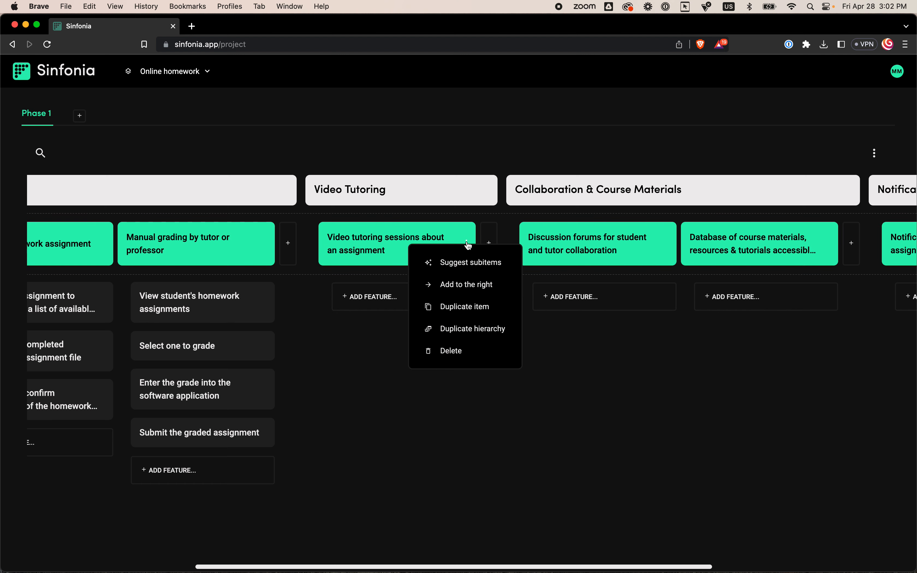
click(440, 263)
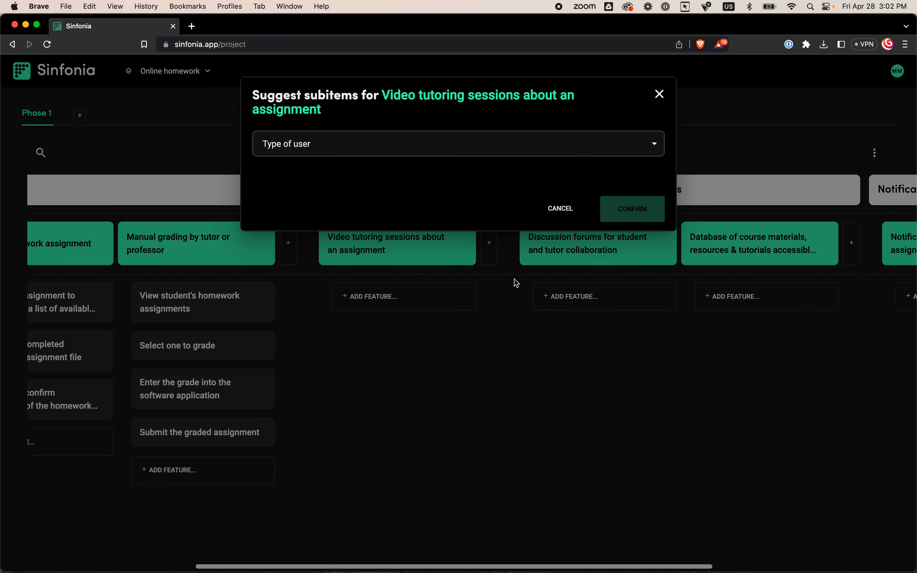
click(400, 155)
click(294, 264)
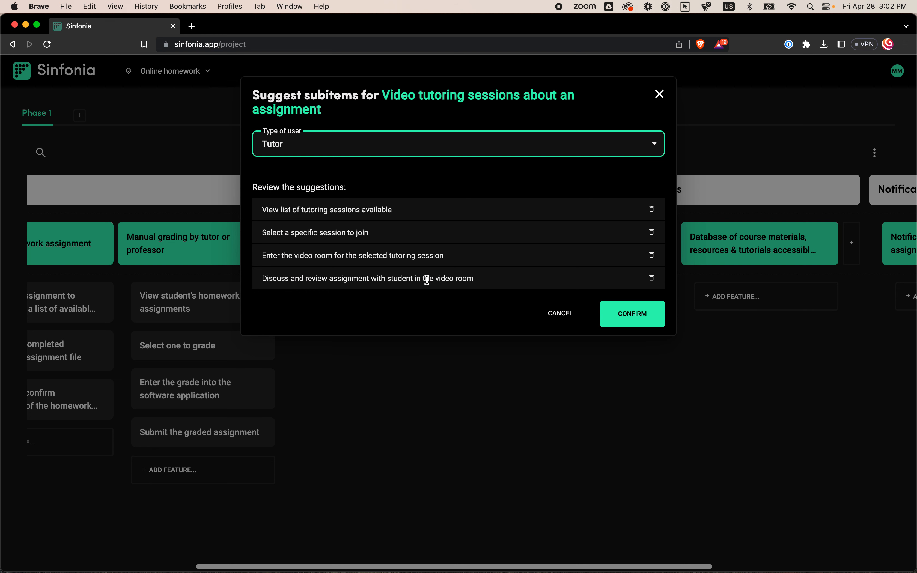
- Shorten the last suggestion to "Discuss and review assignment with student" and add the suggestions to the feature map
drag(370, 278, 538, 284)
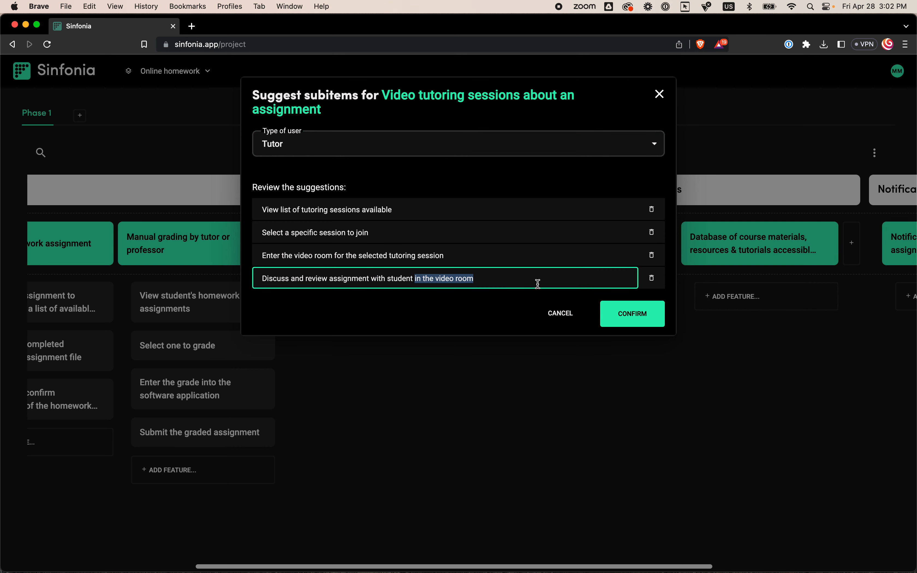
key(BackSpace)
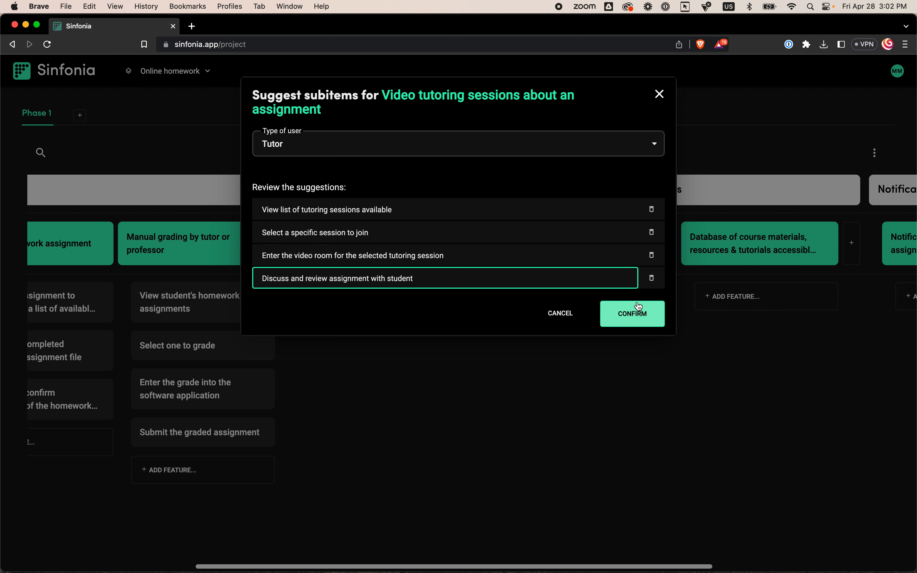
click(637, 314)
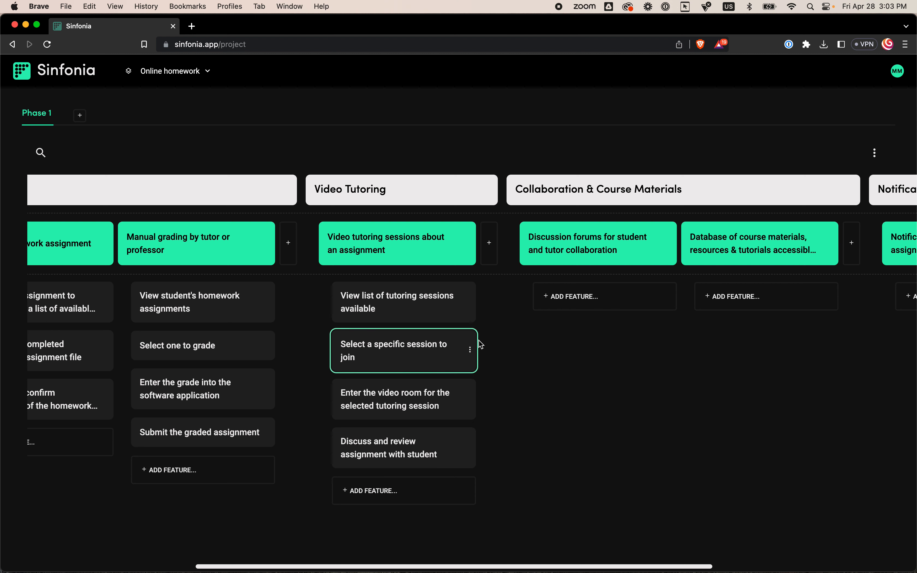
- Add the description "This is going to require a screen share." to the "Discuss and review assignment with student" feature and close its details
scroll(484, 326, right, 1)
scroll(484, 325, left, 10)
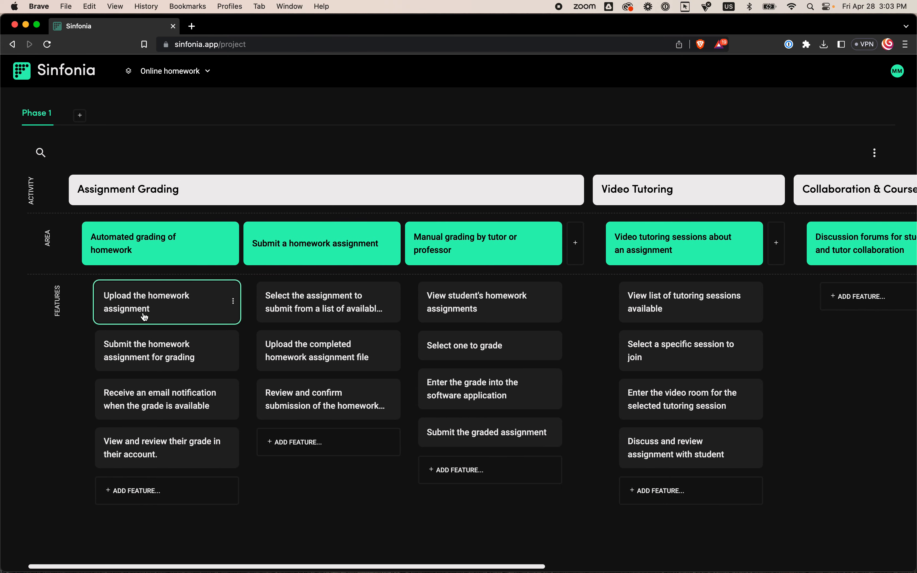
scroll(613, 324, right, 3)
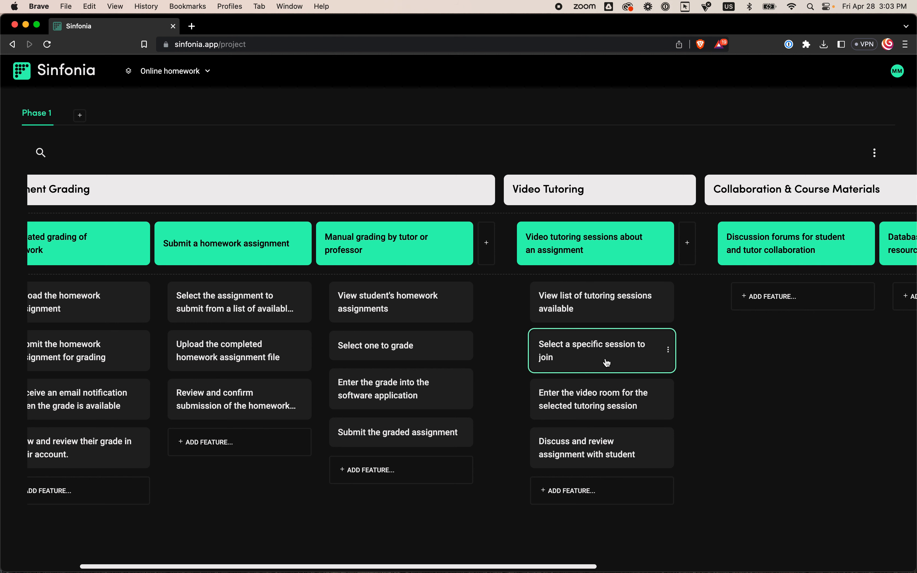
click(604, 459)
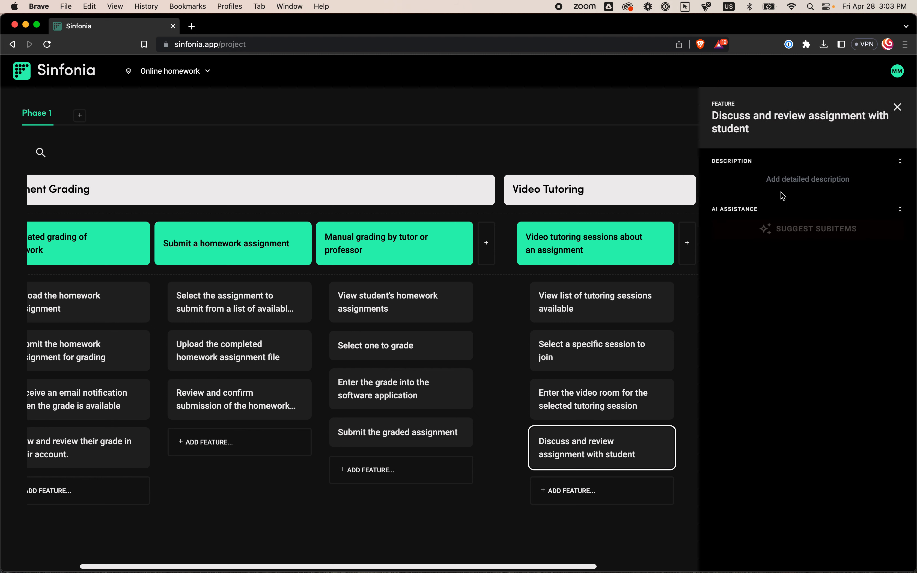
click(783, 182)
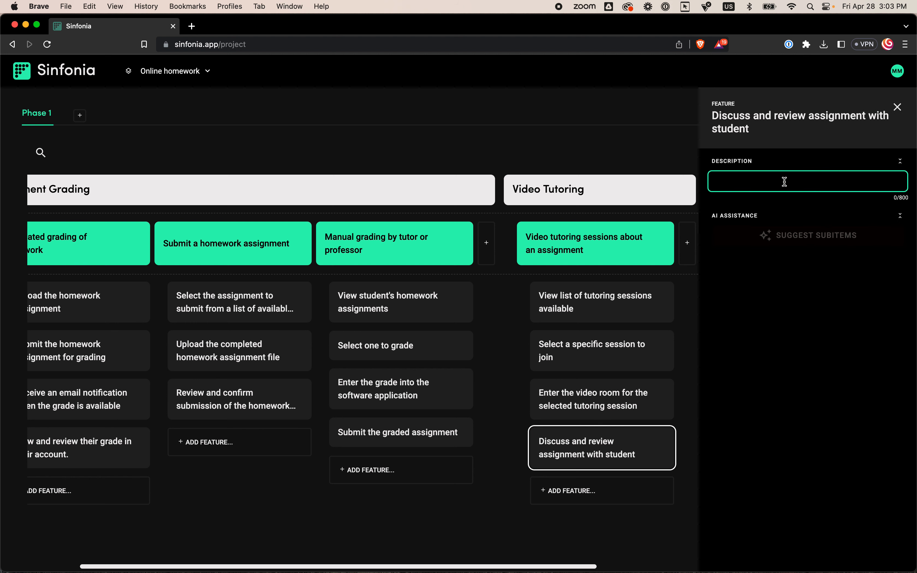
text(This is going to require a share)
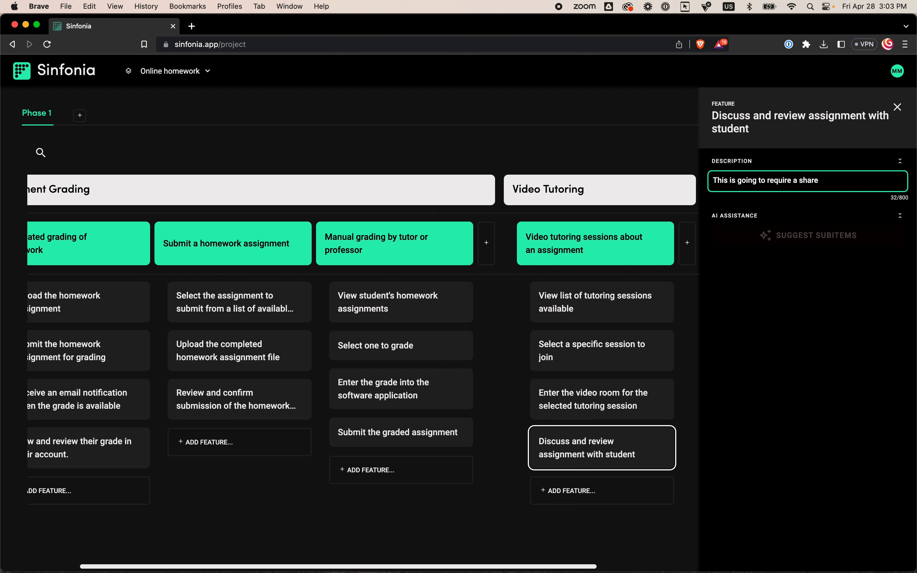
key(alt+shift+Left)
text(screen share.)
click(668, 156)
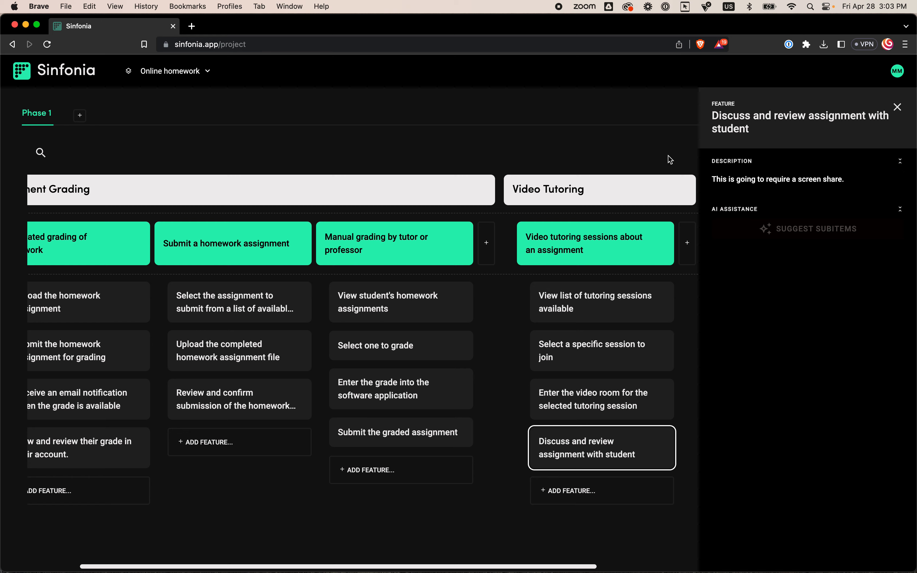
click(668, 156)
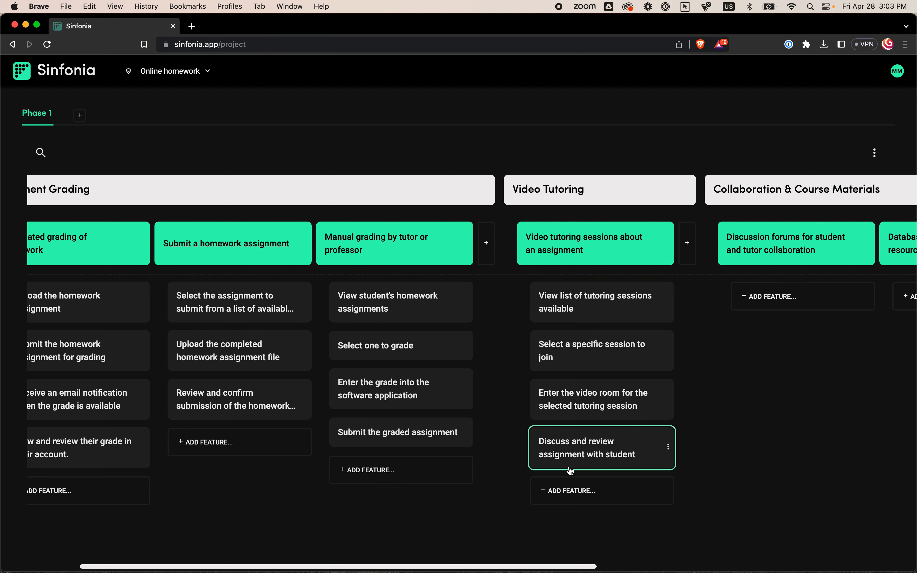
- Export the Phase 1 feature map as a CSV for Jira and open the downloaded file in Numbers
scroll(572, 463, left, 5)
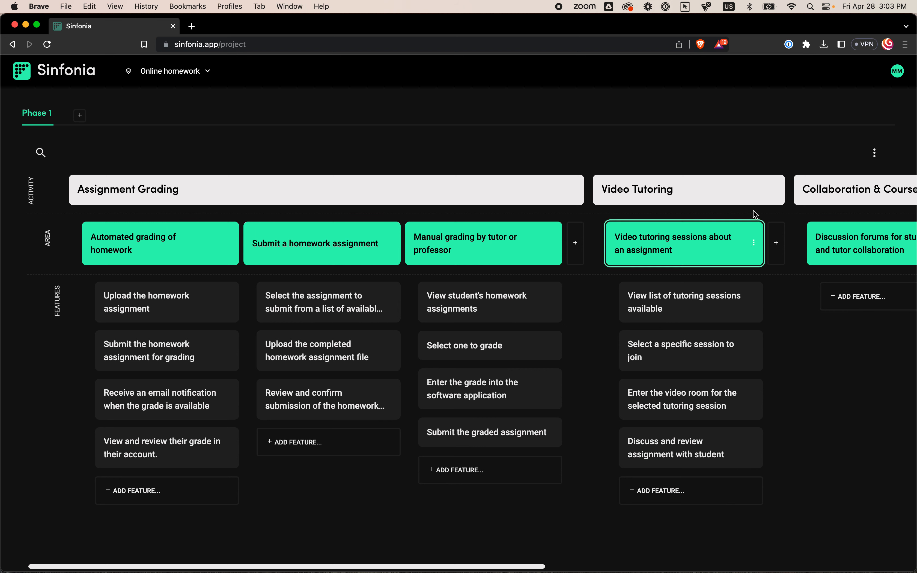
click(873, 155)
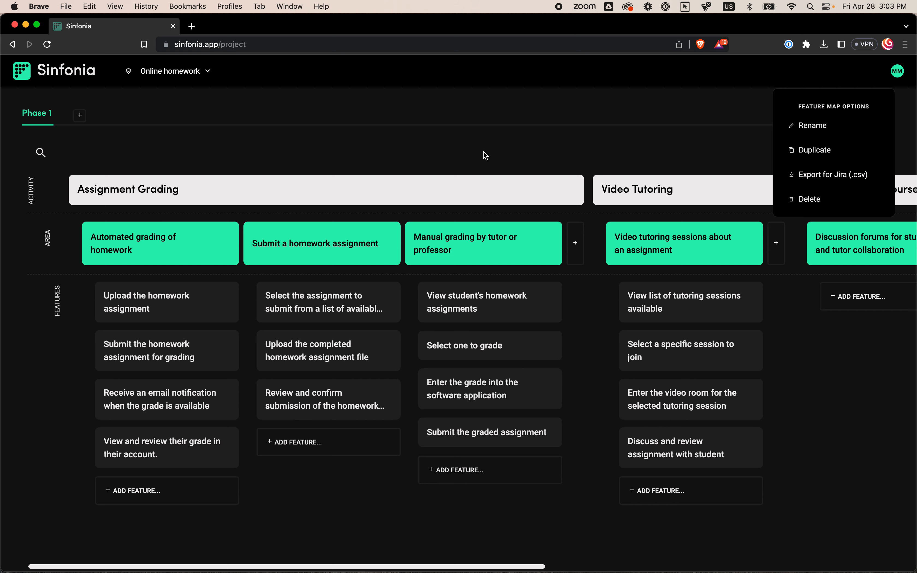
click(815, 176)
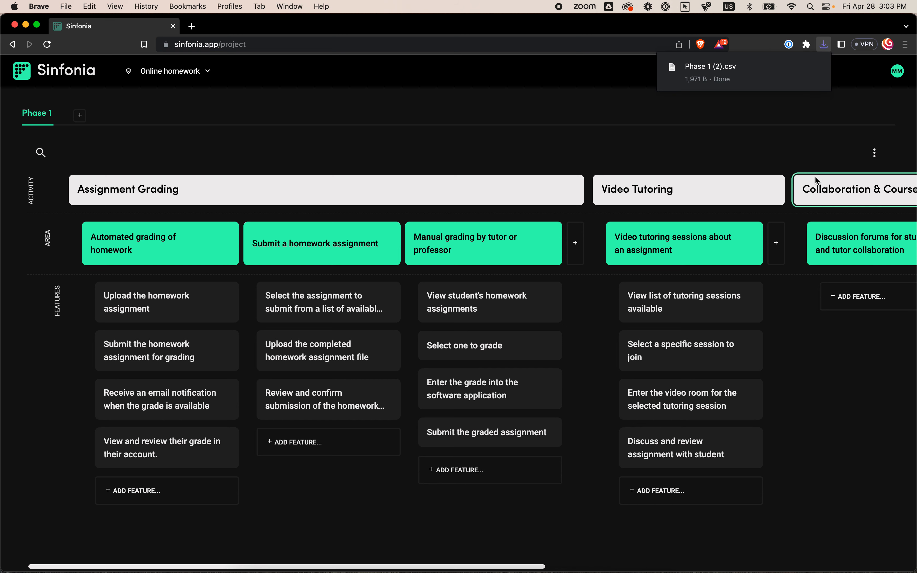
click(775, 72)
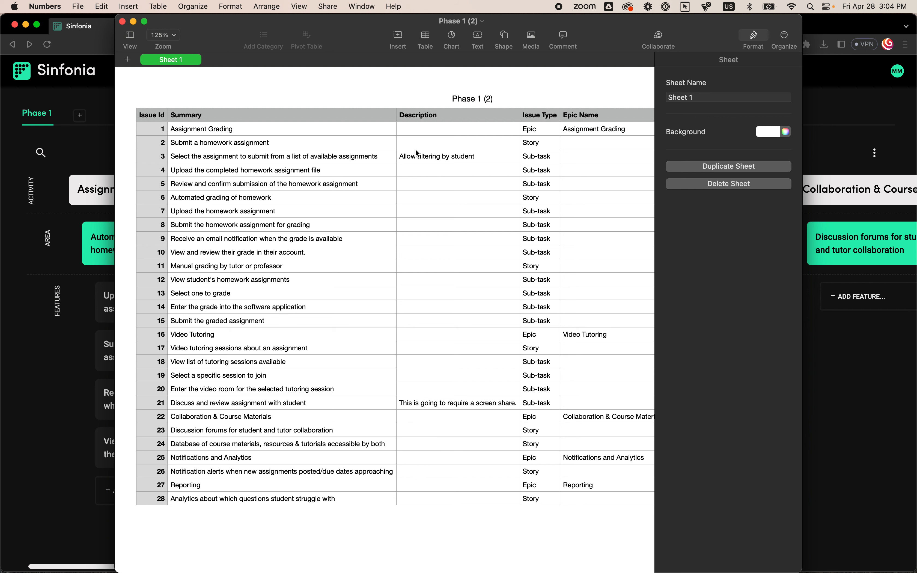
- Examine the exported table's descriptions, issue types, epic names, epic links and parent IDs
click(416, 156)
click(420, 404)
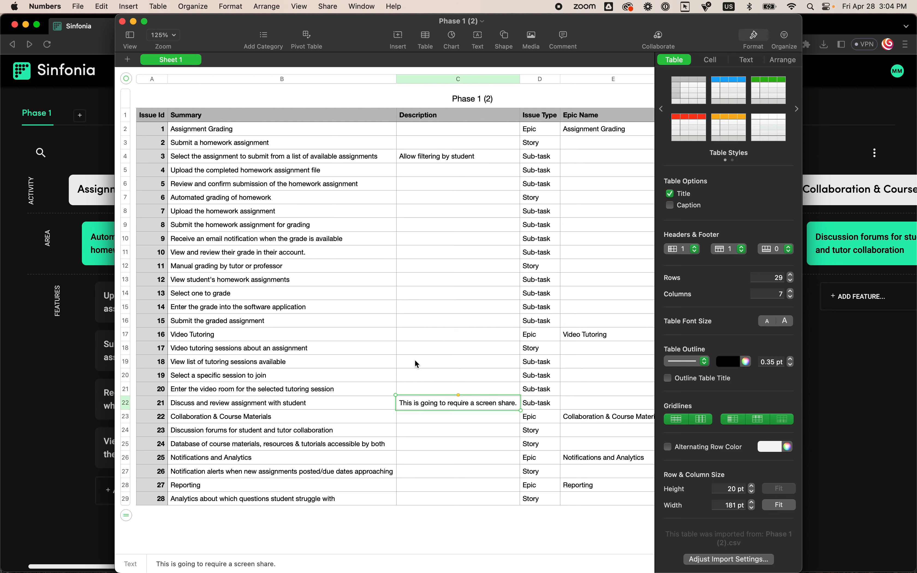
scroll(394, 347, right, 5)
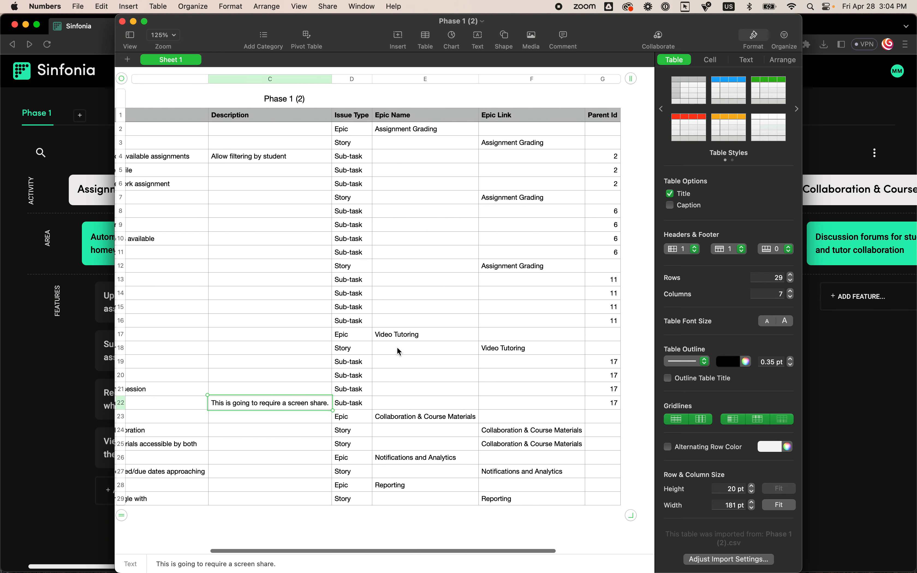
scroll(397, 347, left, 5)
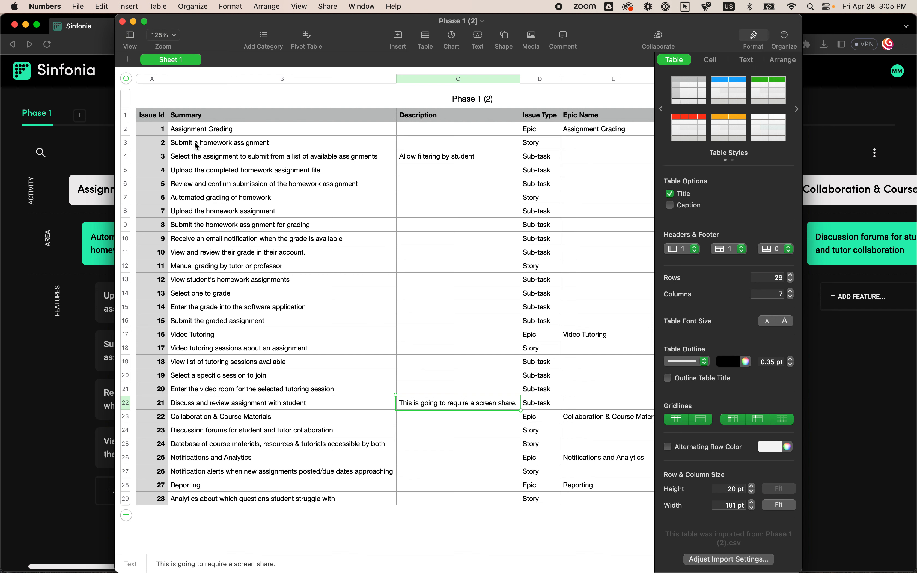
scroll(197, 143, right, 5)
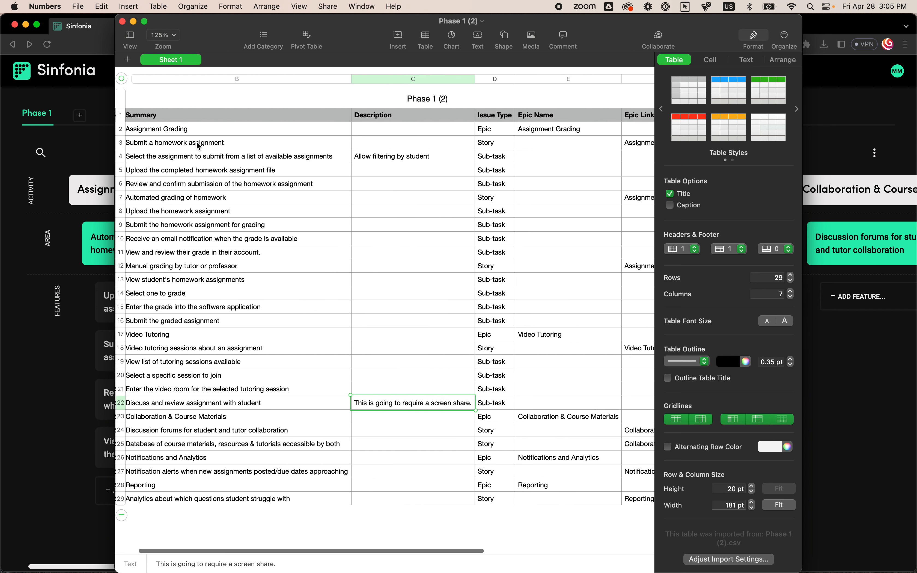
scroll(197, 144, left, 3)
scroll(199, 146, left, 2)
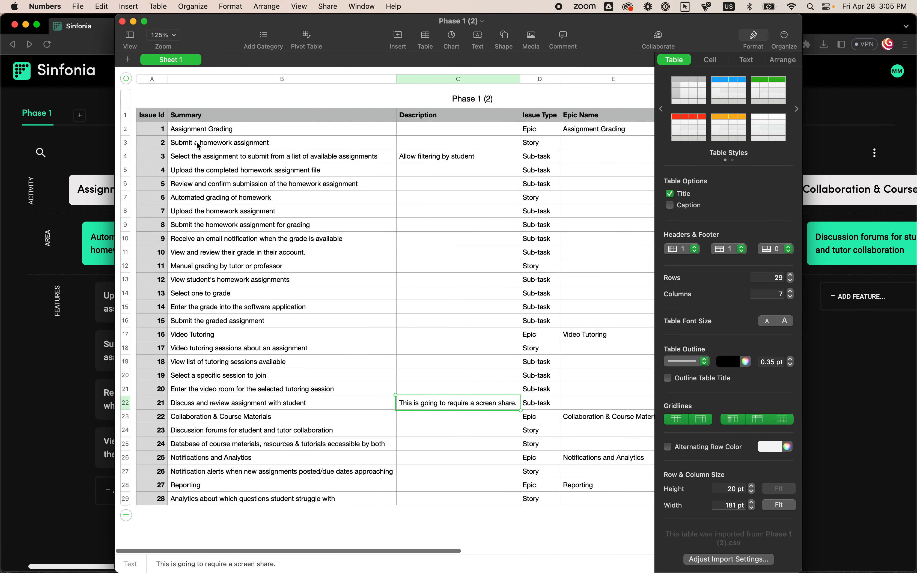